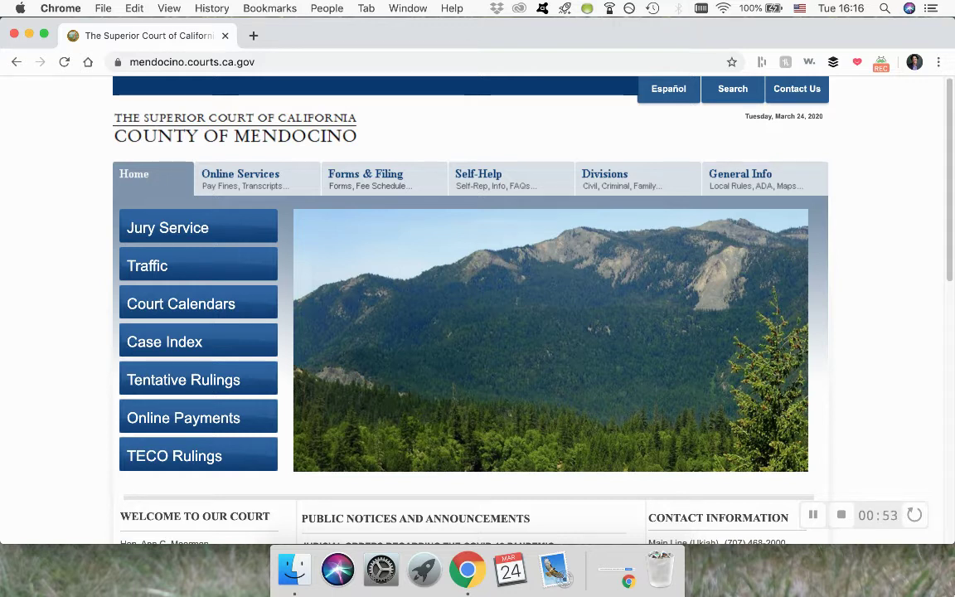
Go to sharpcourts.org and bring up its Online Resources / Complete Forms Online menu
click(247, 62)
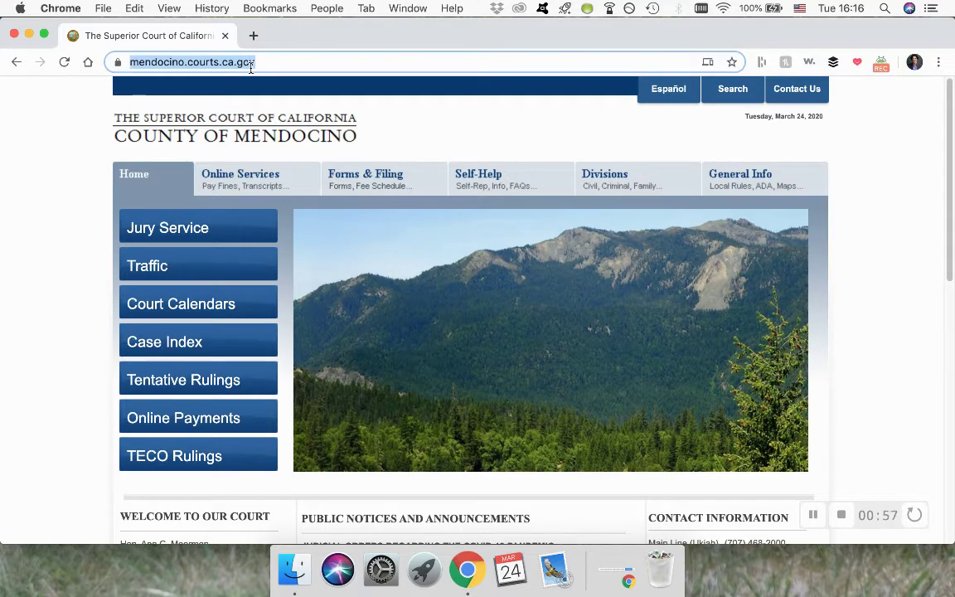
text(sharp)
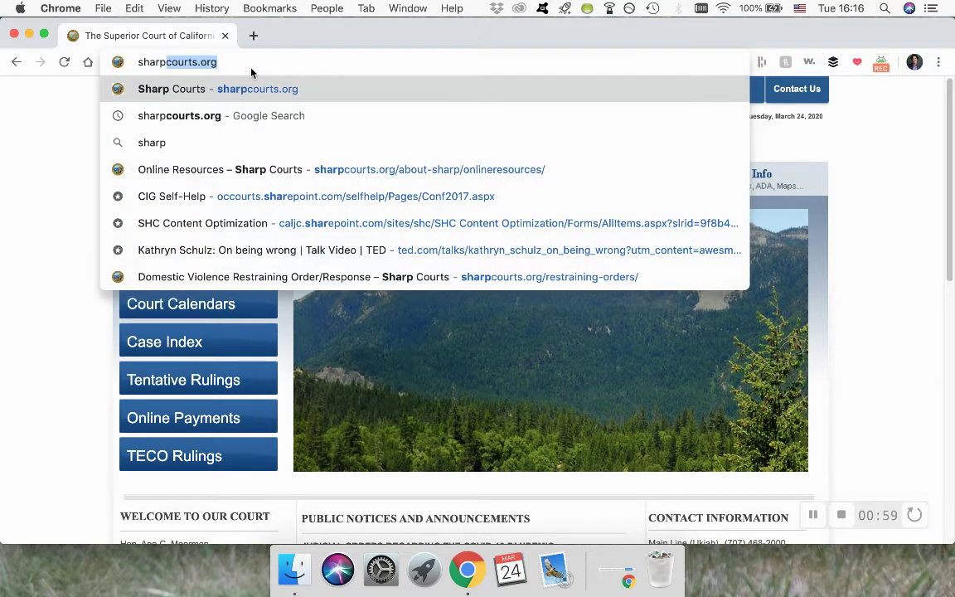
text(cour)
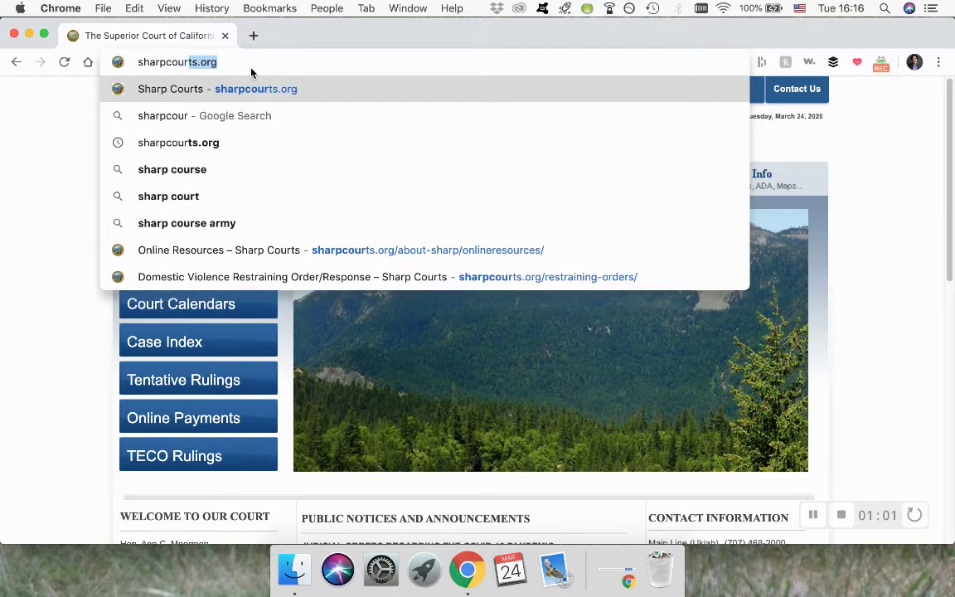
text(ts.org)
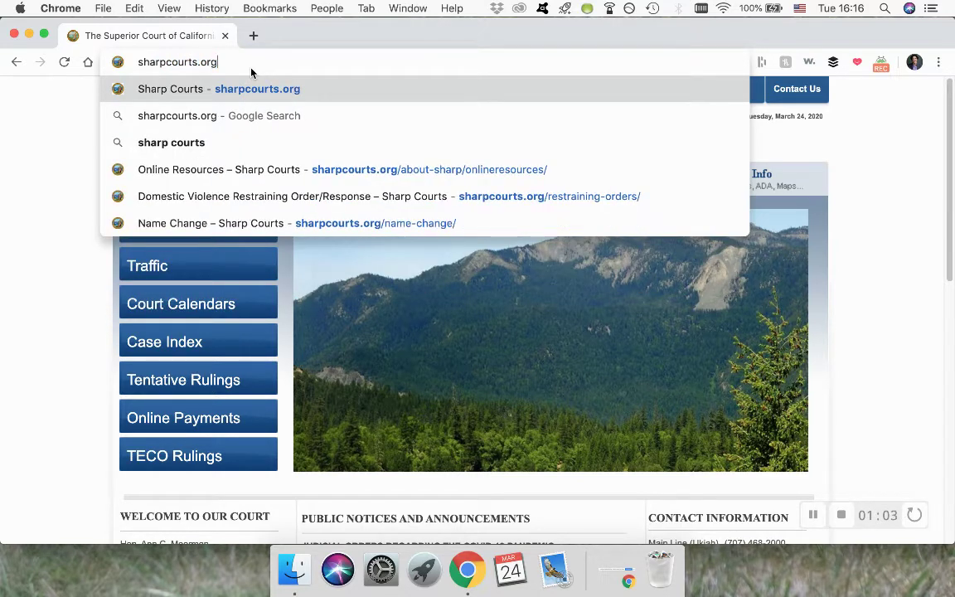
key(Return)
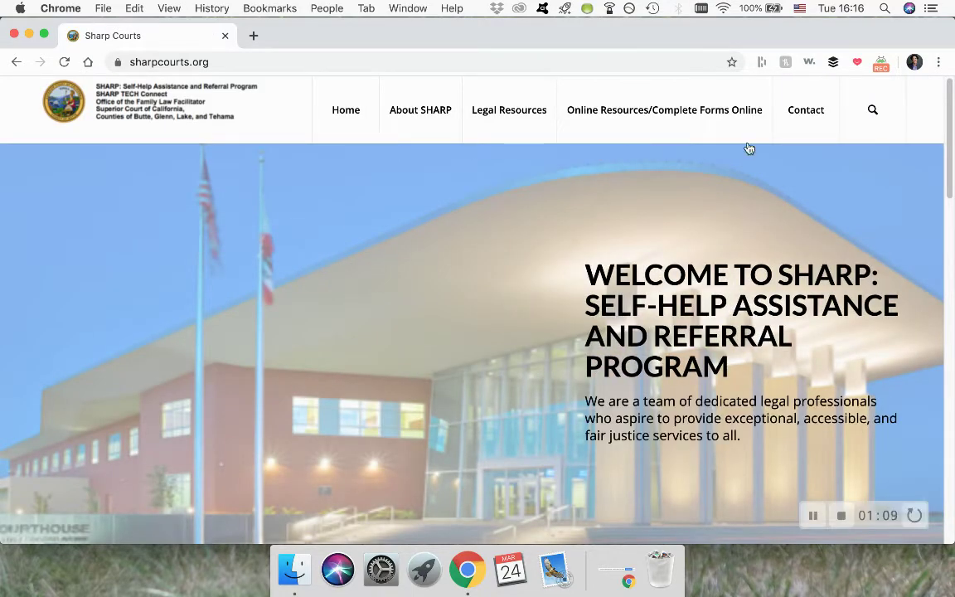
mouse_move(650, 123)
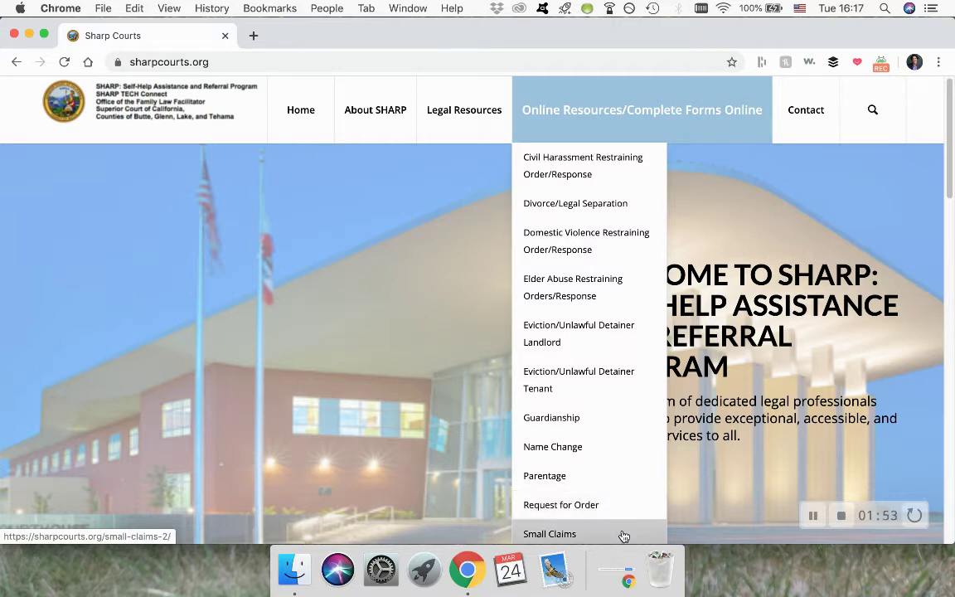
Pick Domestic Violence Restraining Order/Response, then open the Request program covering Mendocino County
click(591, 251)
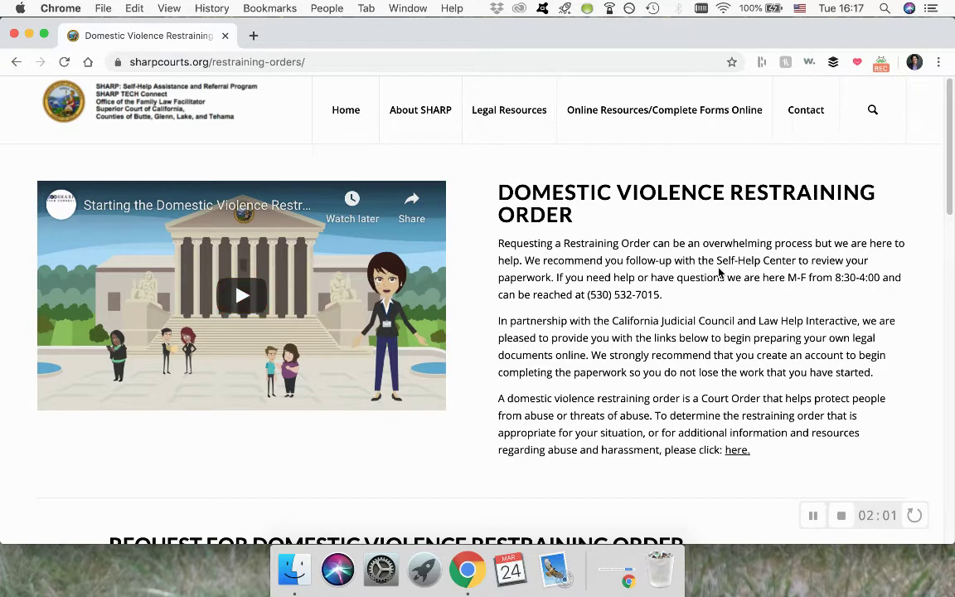
scroll(687, 303, down, 1)
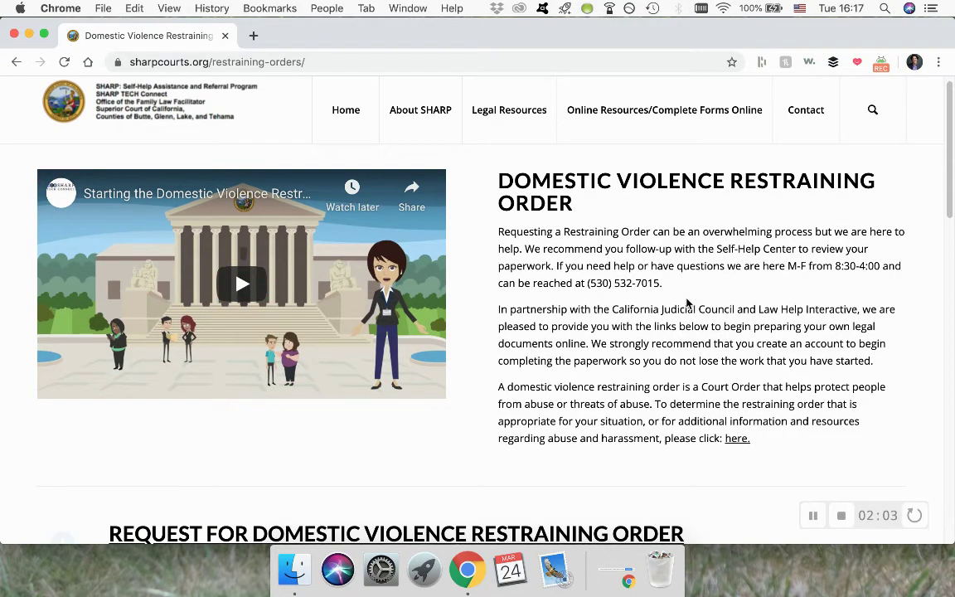
scroll(687, 303, down, 5)
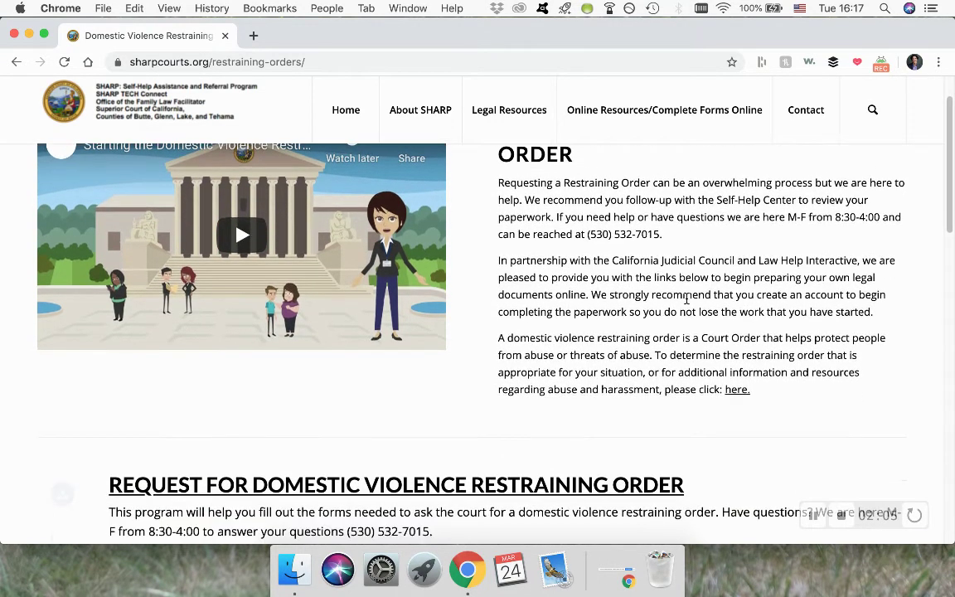
scroll(686, 302, down, 2)
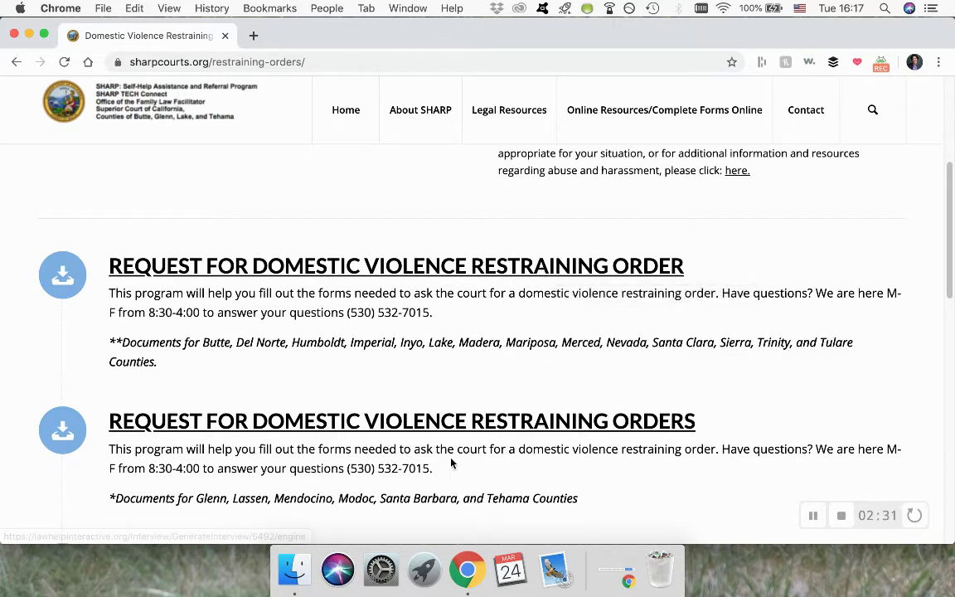
click(467, 428)
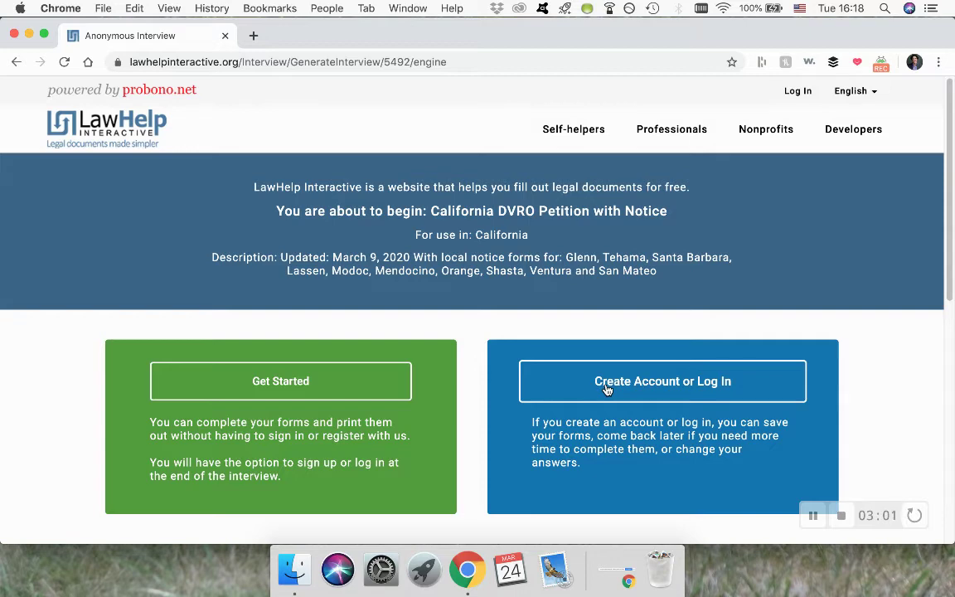
Start the DVRO Petition with Notice interview without an account, agreeing to the terms of use
click(275, 383)
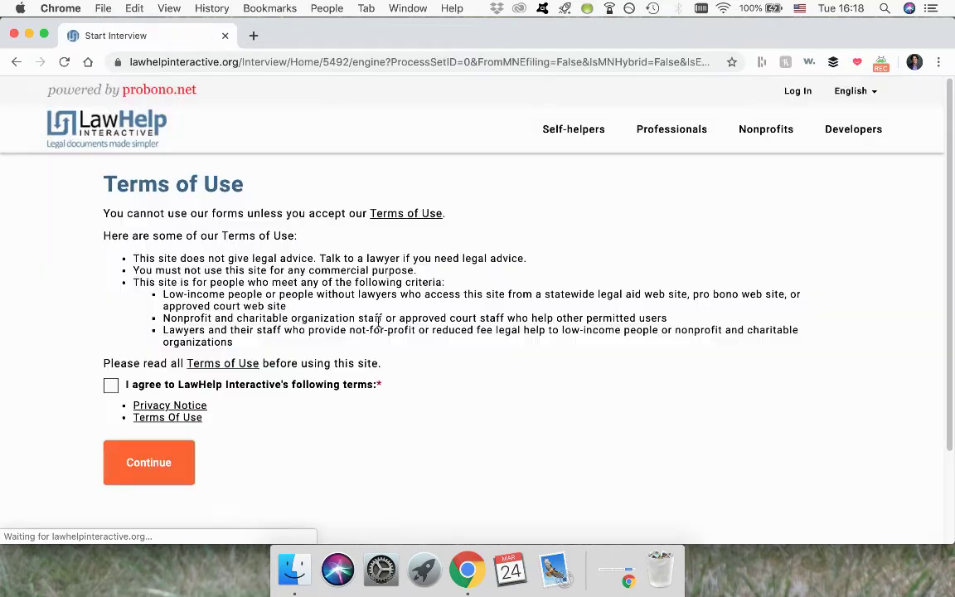
click(111, 385)
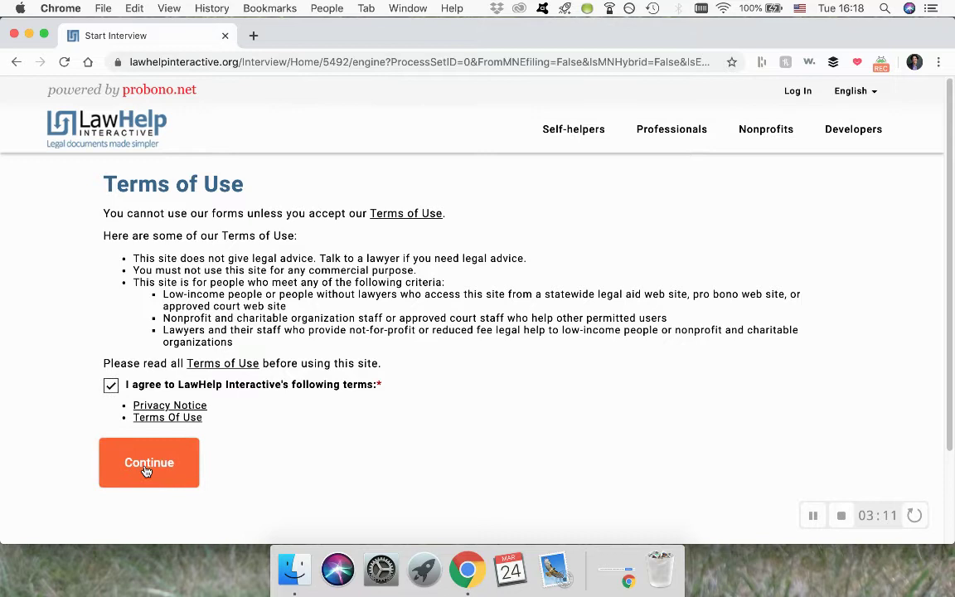
click(146, 468)
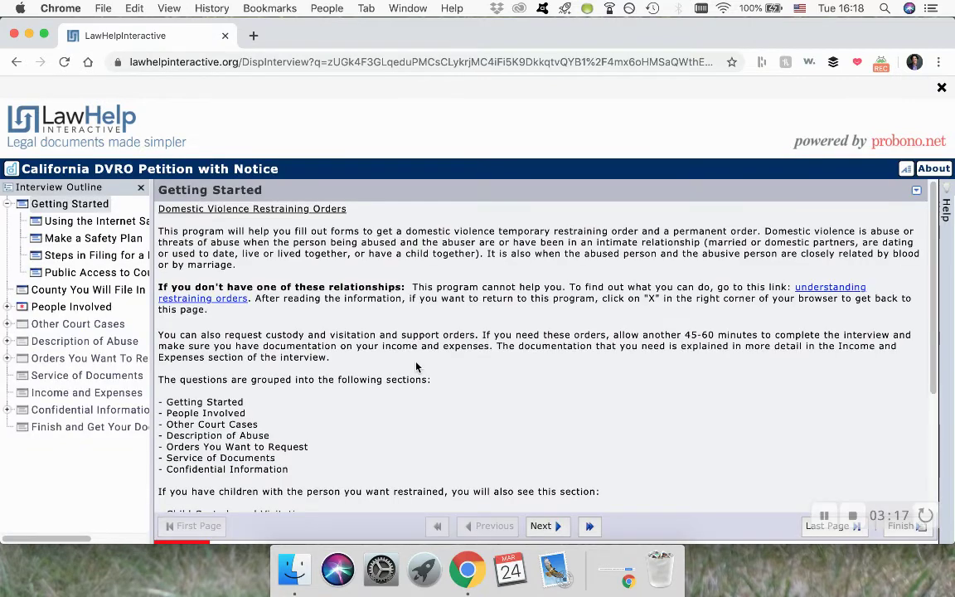
scroll(417, 366, down, 1)
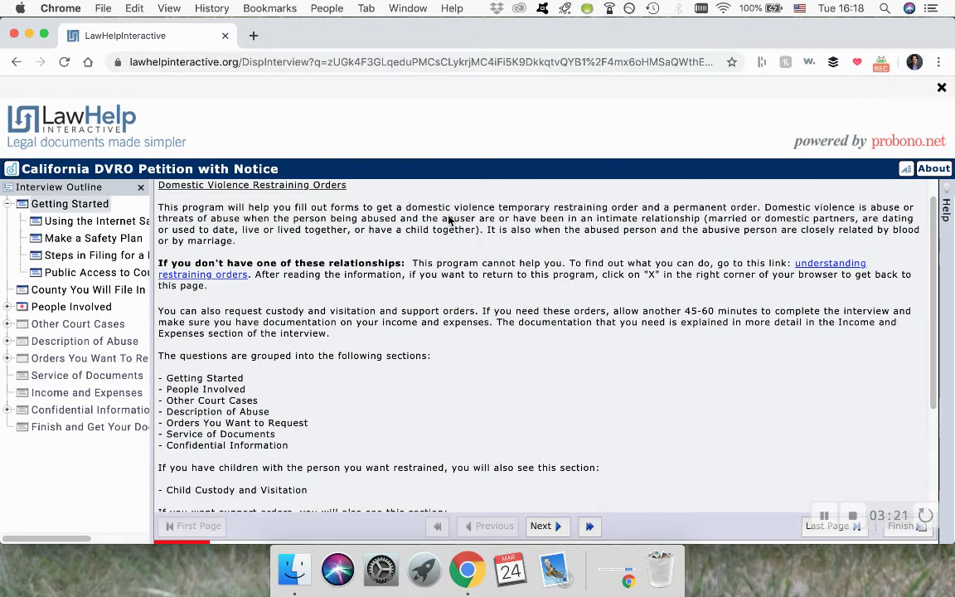
Advance past the Using the Internet Safely and Make a Safety Plan pages to Steps in Filing
scroll(401, 399, down, 2)
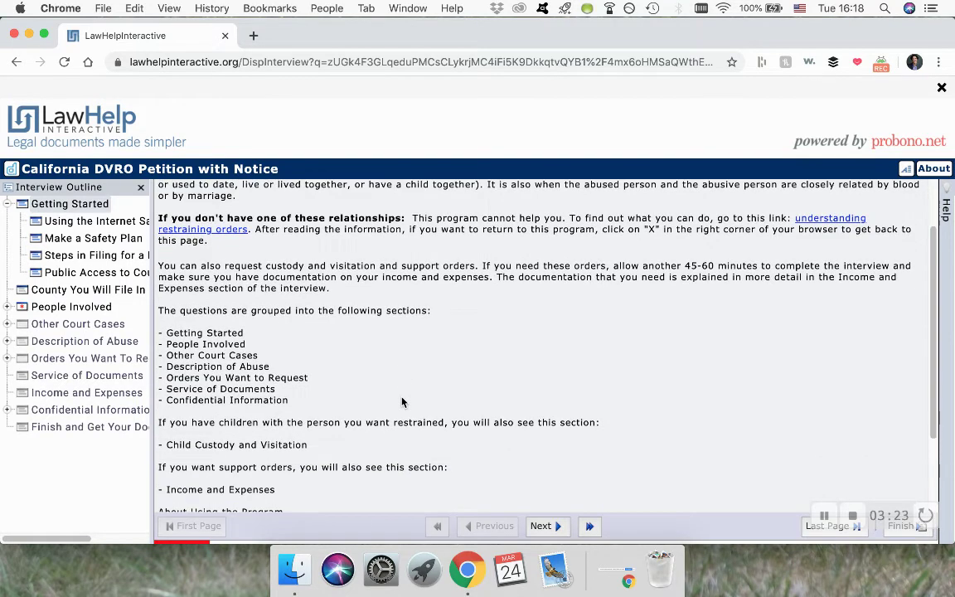
scroll(444, 384, down, 5)
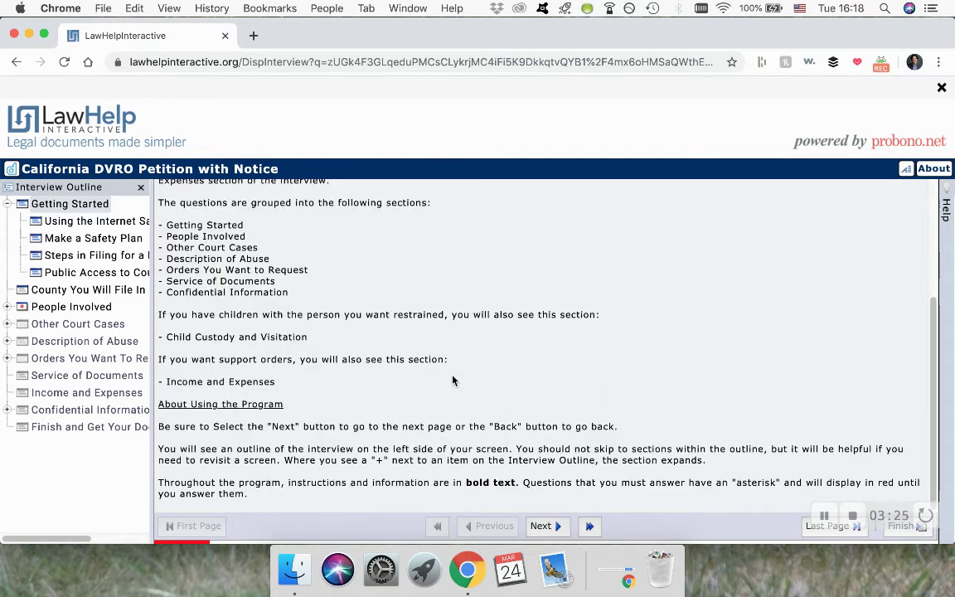
click(543, 528)
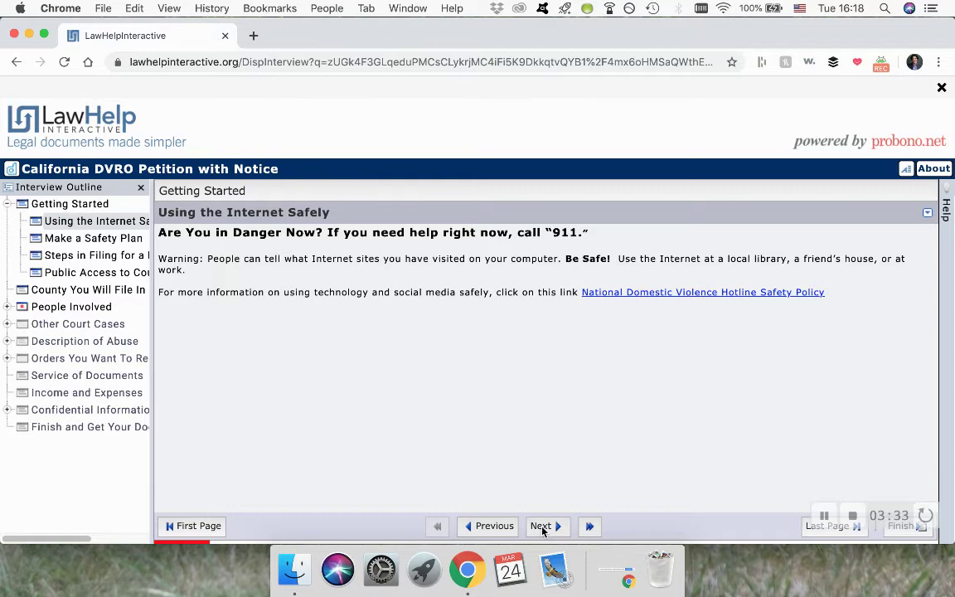
click(543, 528)
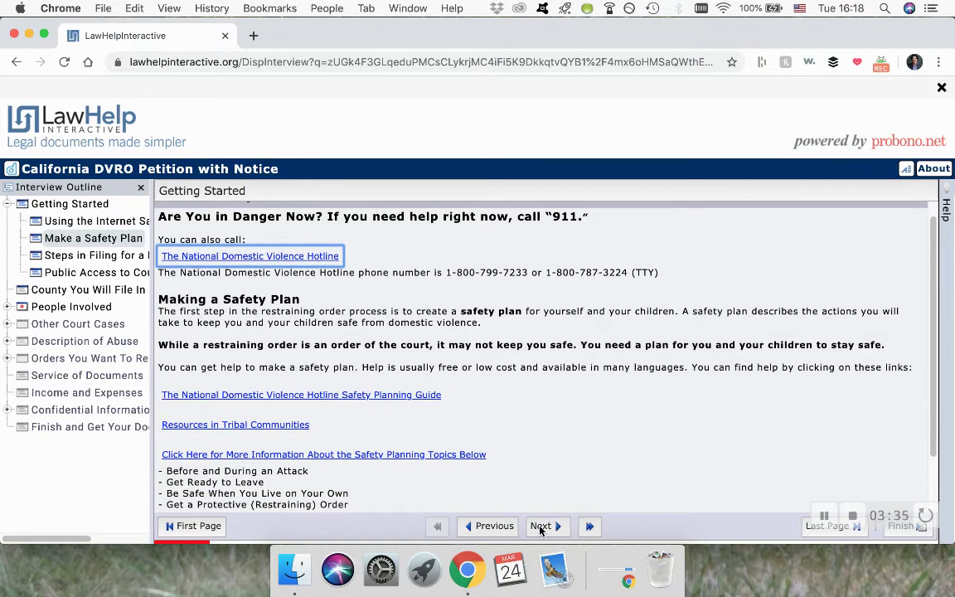
click(545, 528)
Continue past Steps in Filing and Public Access to Court Records to the county question
scroll(381, 324, down, 3)
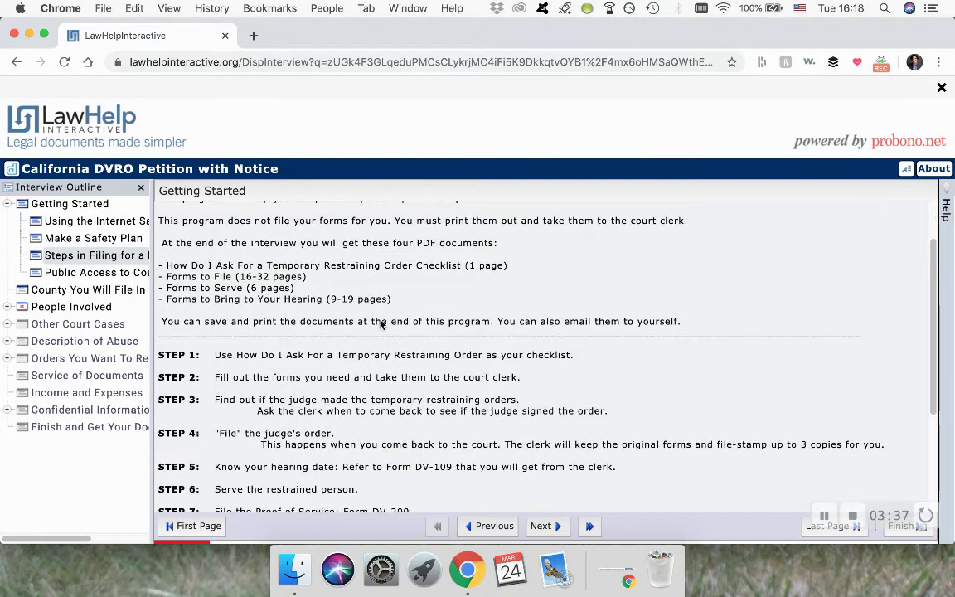
scroll(365, 381, down, 2)
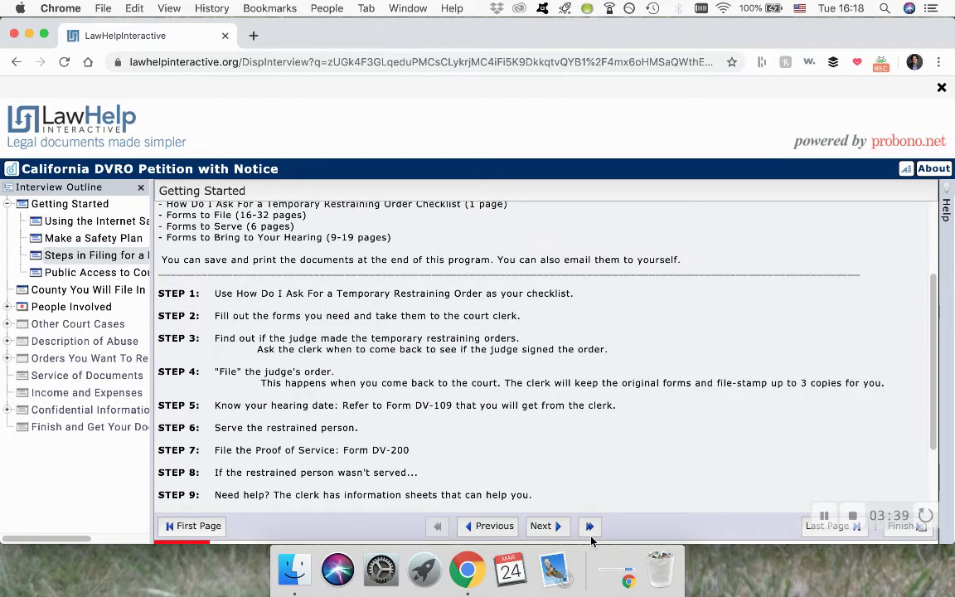
click(544, 526)
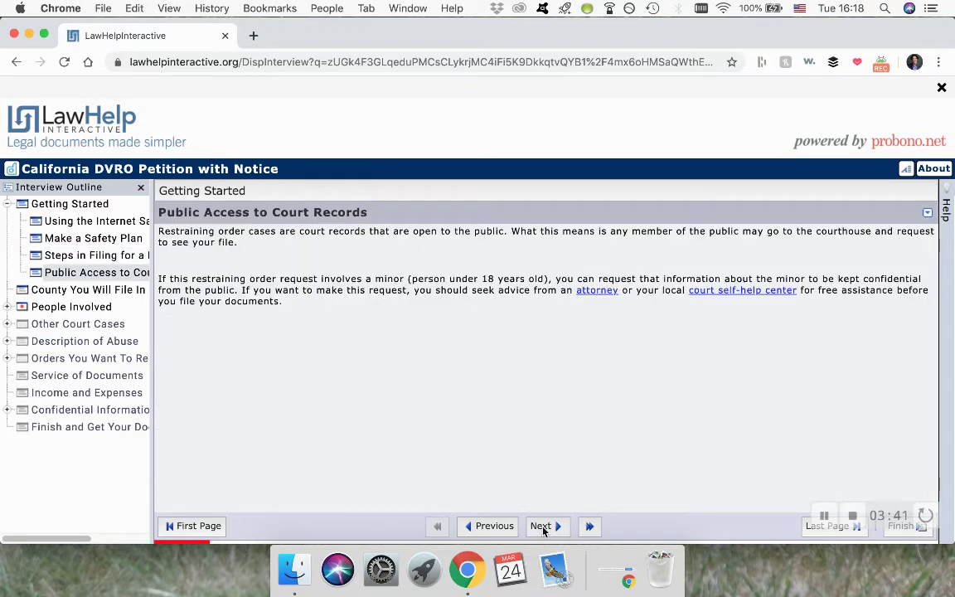
click(544, 527)
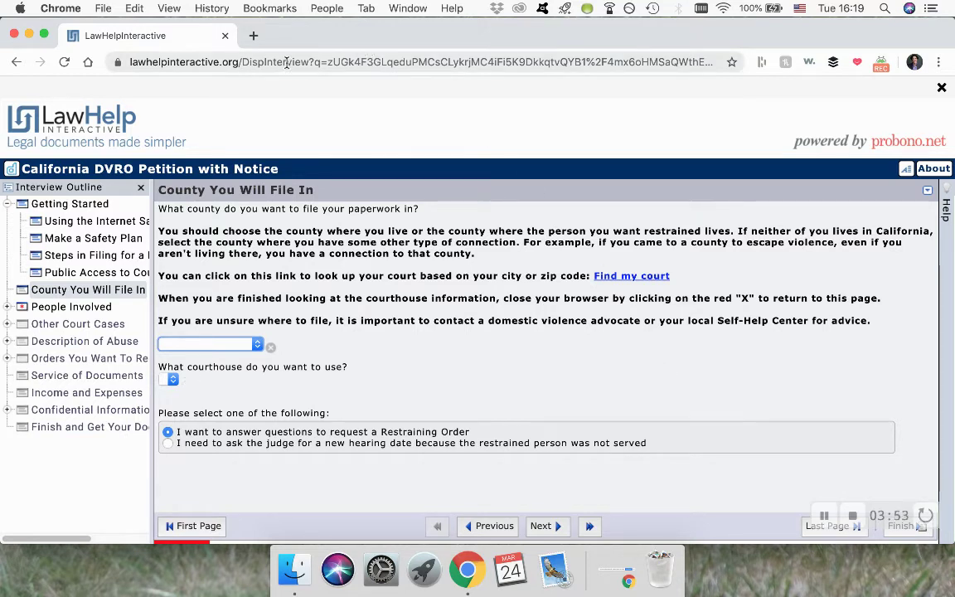
Search Google for 'guide and file california' and open the Guide and File - Odyssey File & Serve result
click(261, 62)
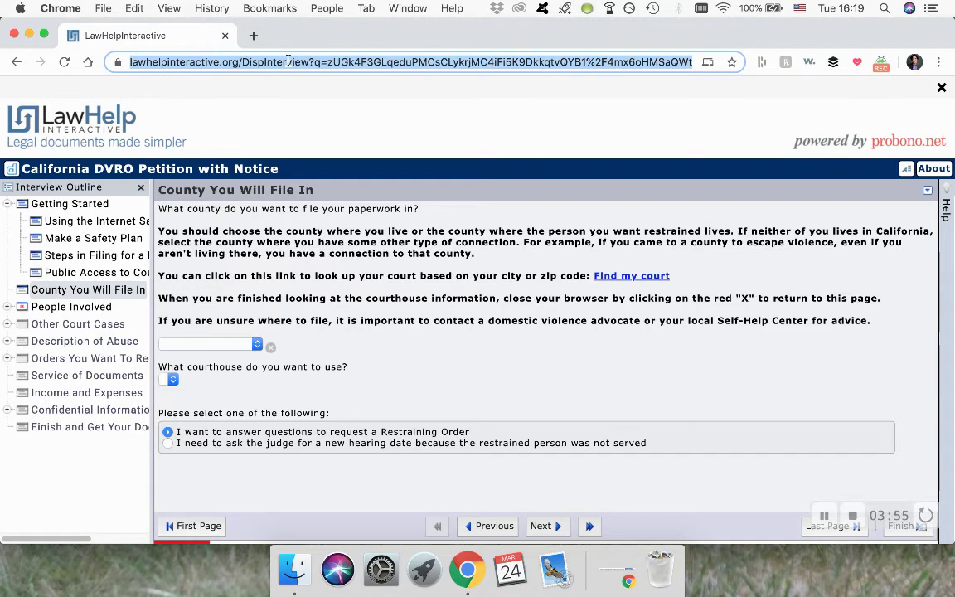
text(guid)
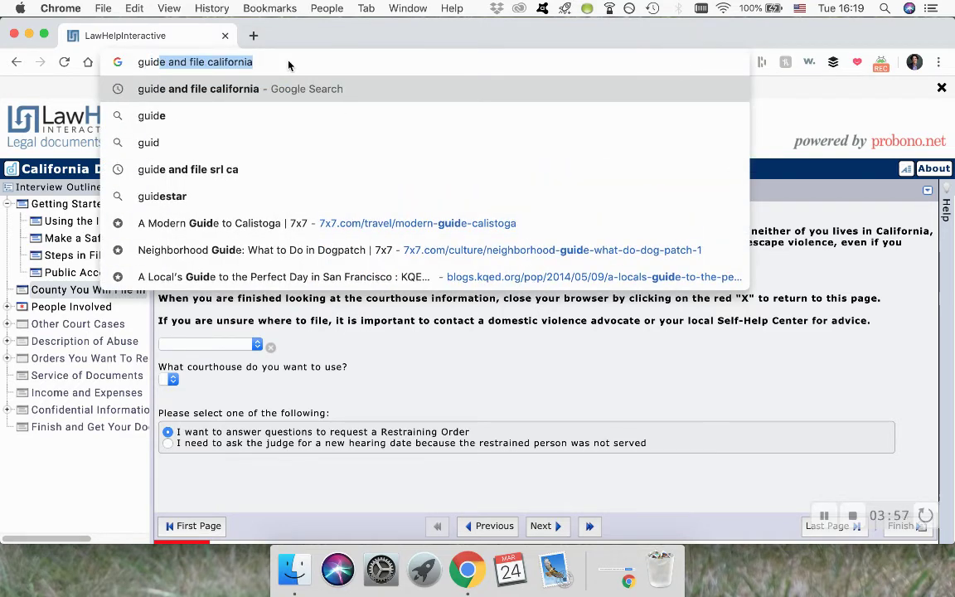
text(e and file california)
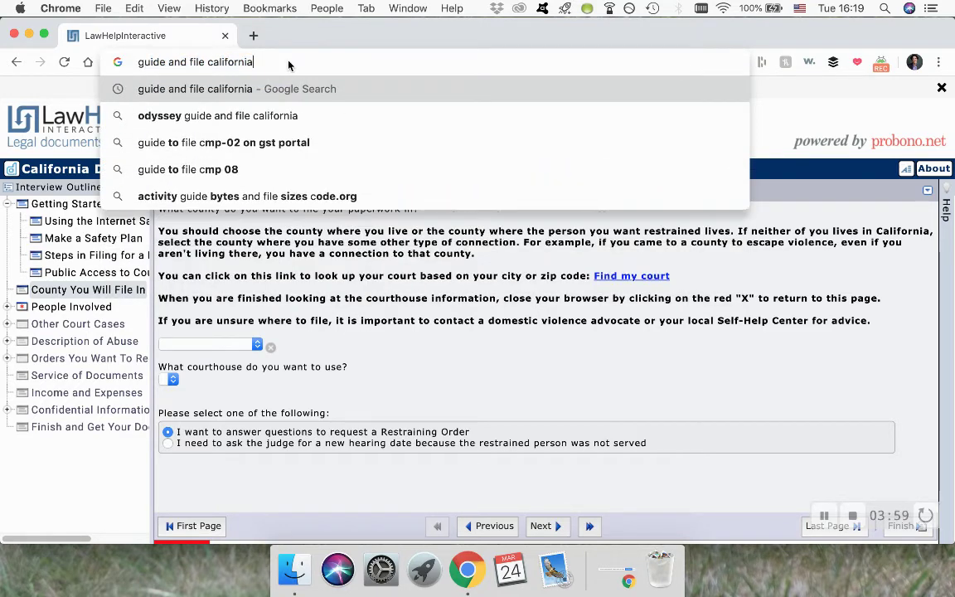
key(Return)
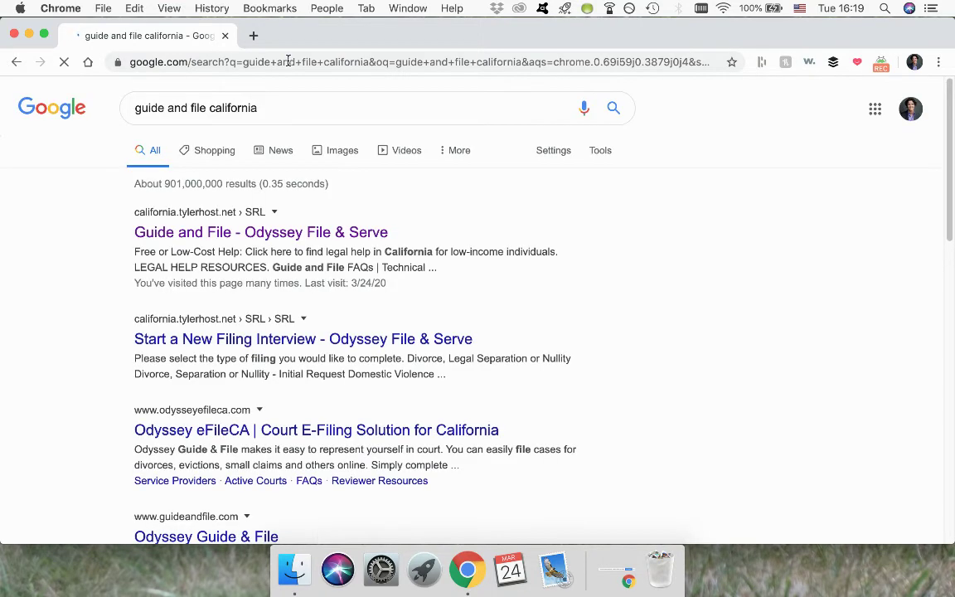
click(277, 238)
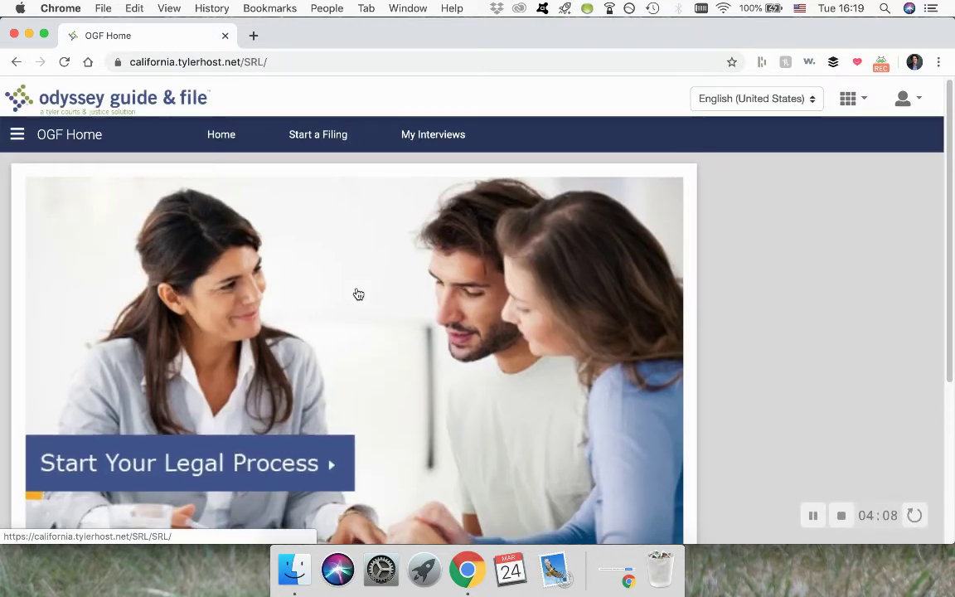
Start a new legal process and choose Domestic Violence Restraining Order Request from the filing types
click(277, 426)
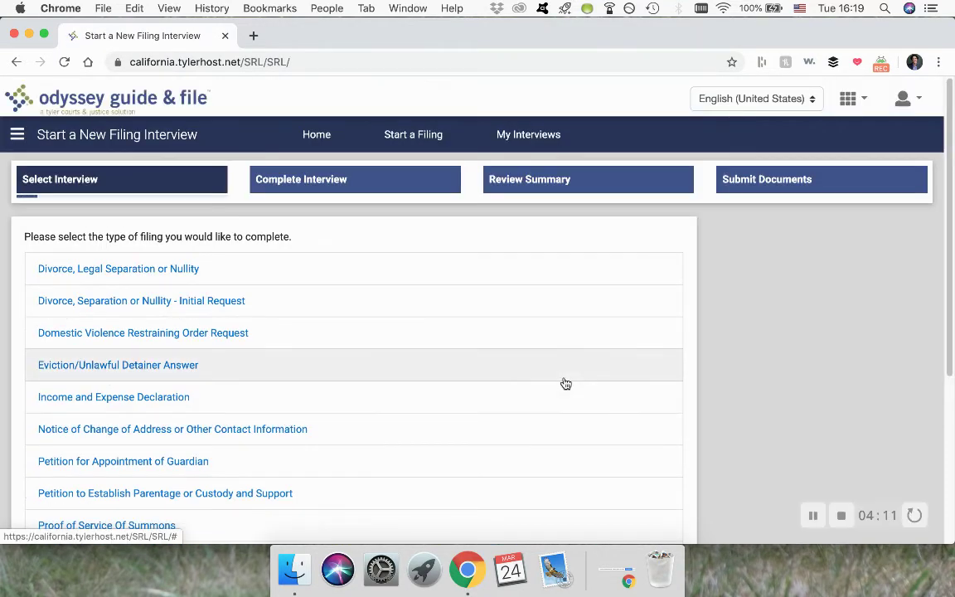
scroll(375, 285, down, 1)
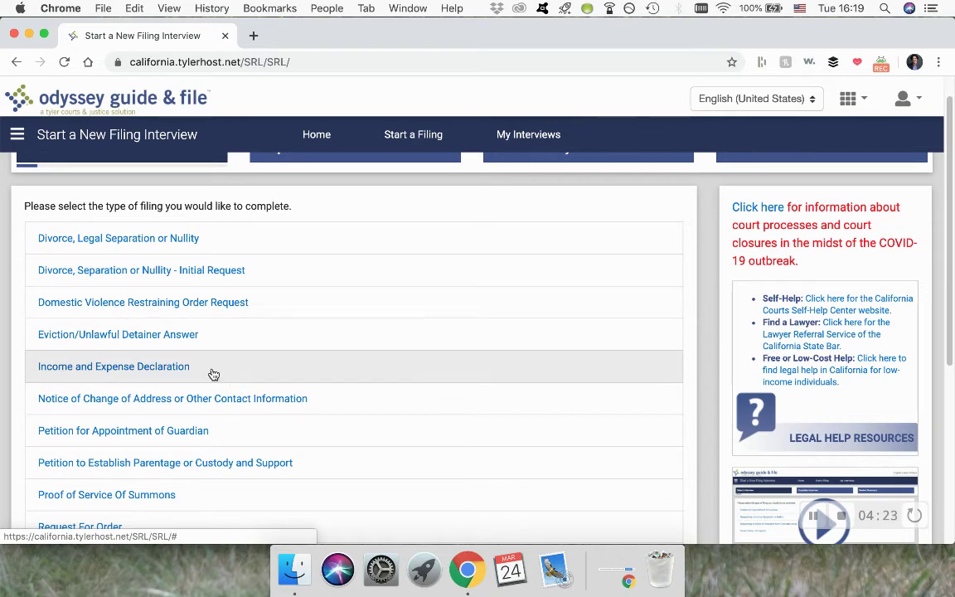
scroll(213, 375, down, 2)
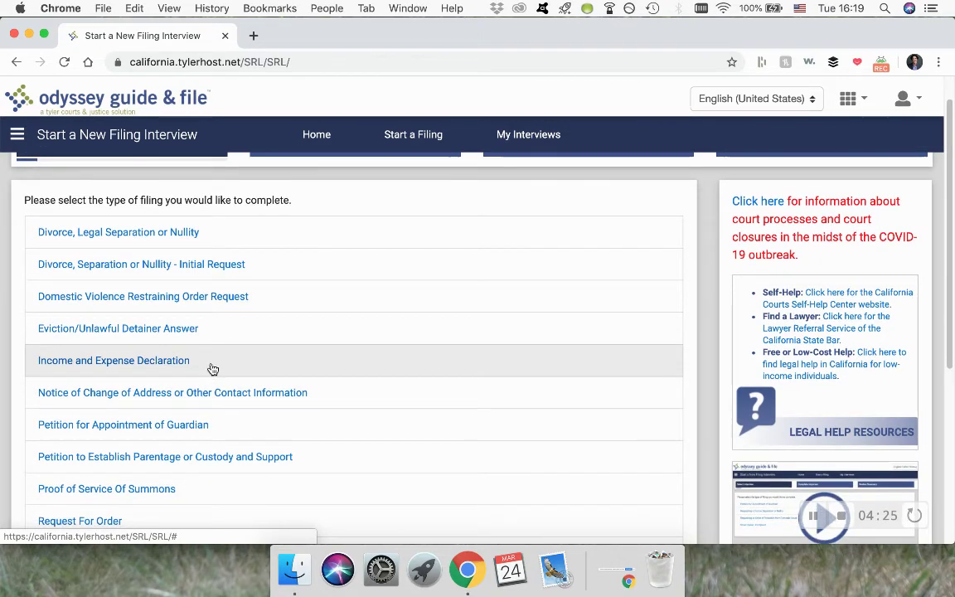
scroll(209, 398, down, 2)
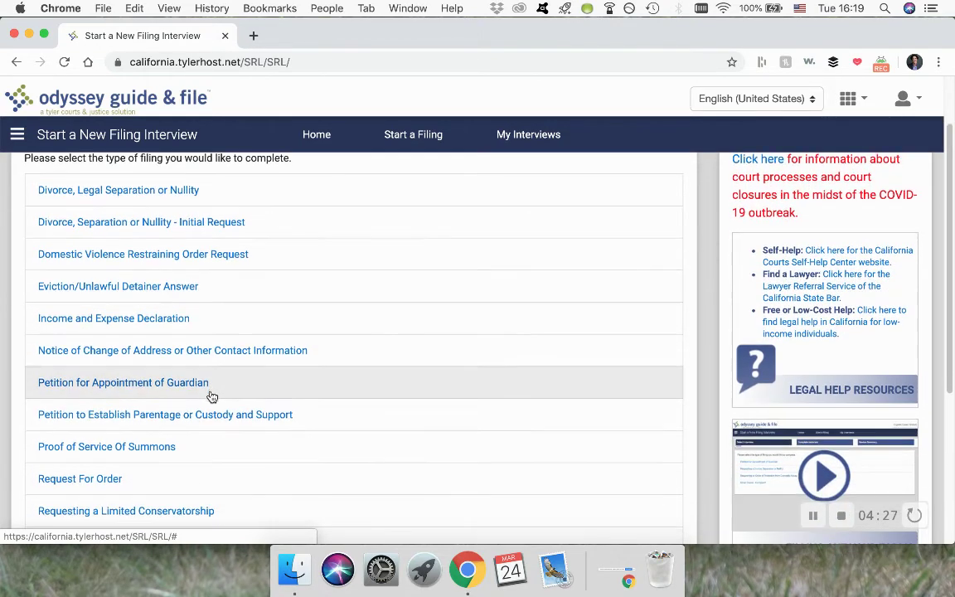
scroll(215, 437, down, 5)
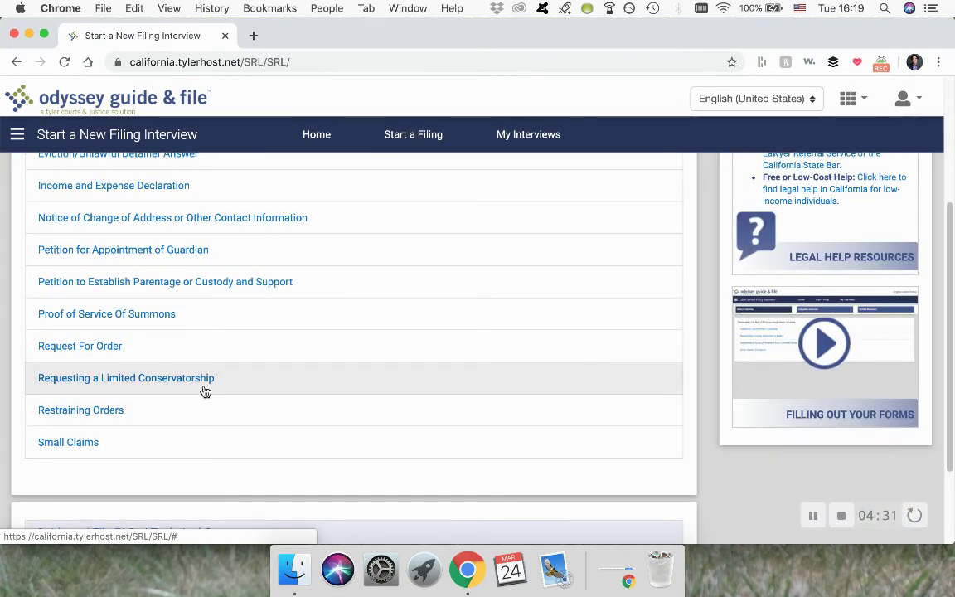
scroll(363, 393, up, 9)
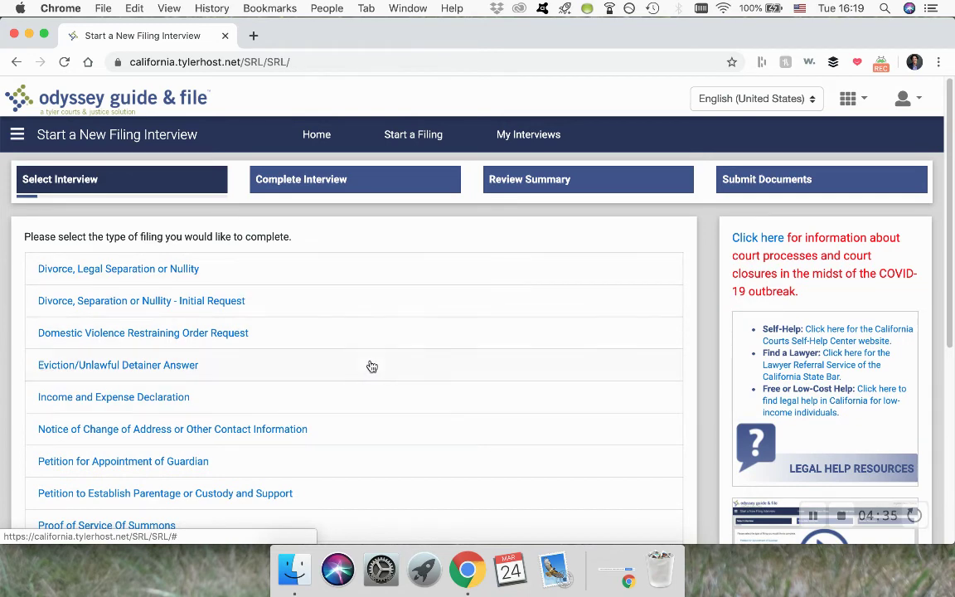
scroll(375, 371, down, 6)
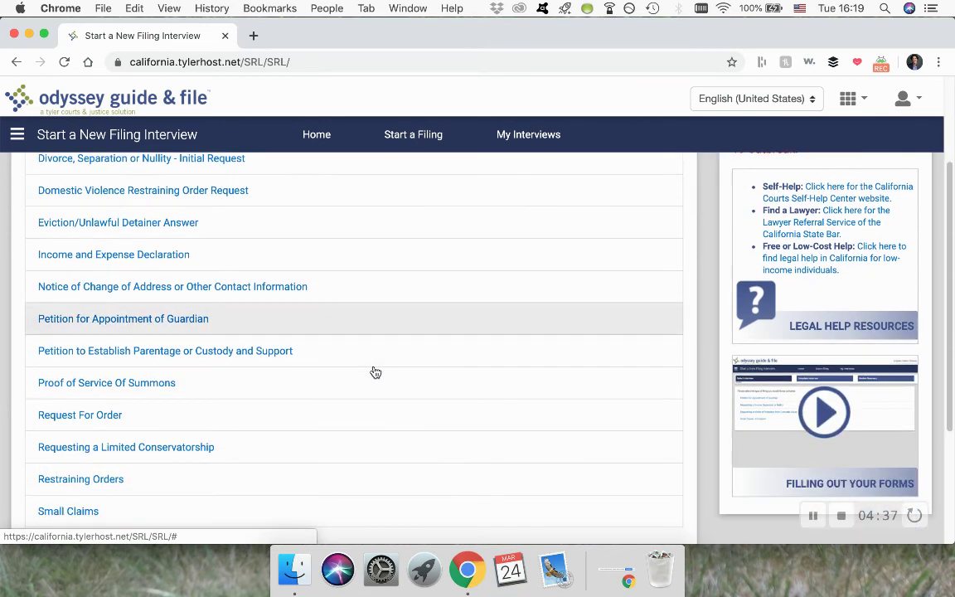
scroll(375, 371, up, 6)
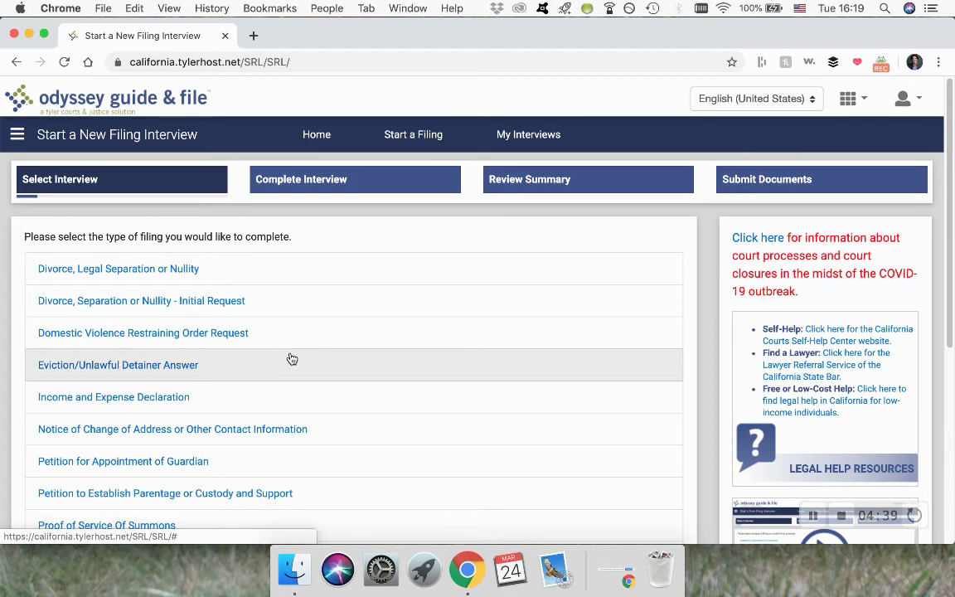
click(189, 339)
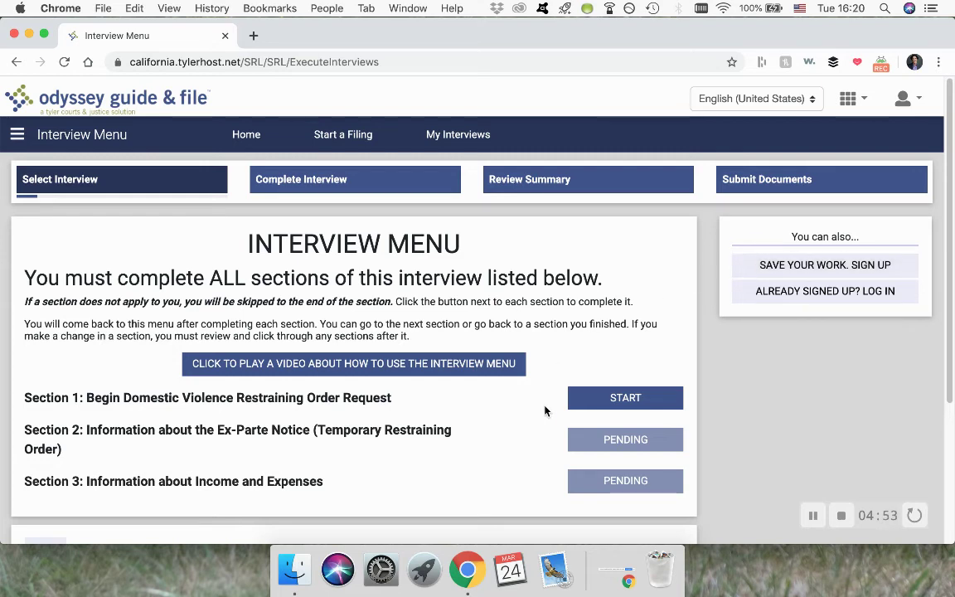
Start Section 1: Begin Domestic Violence Restraining Order Request and look over its introduction page
click(628, 400)
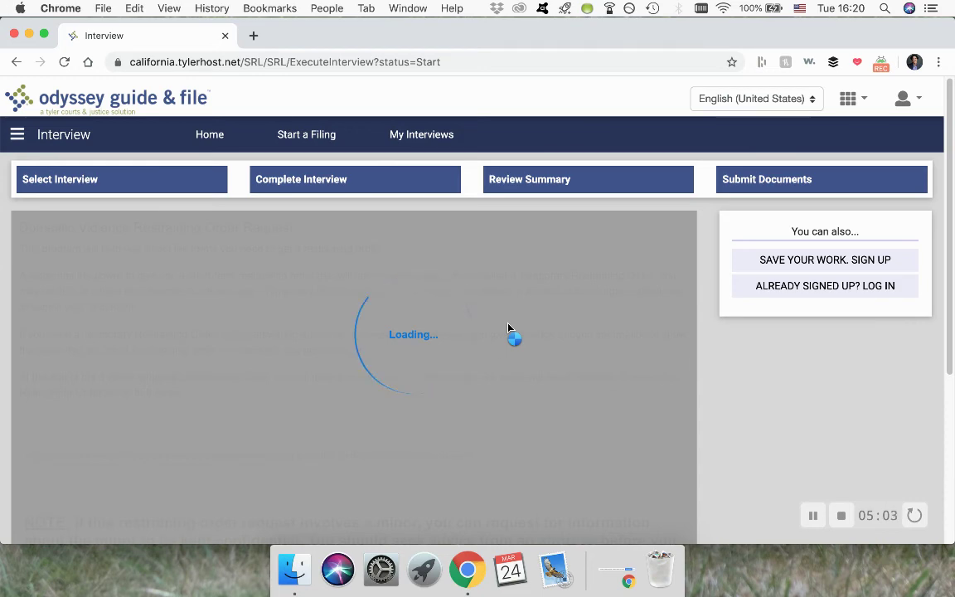
scroll(509, 329, down, 5)
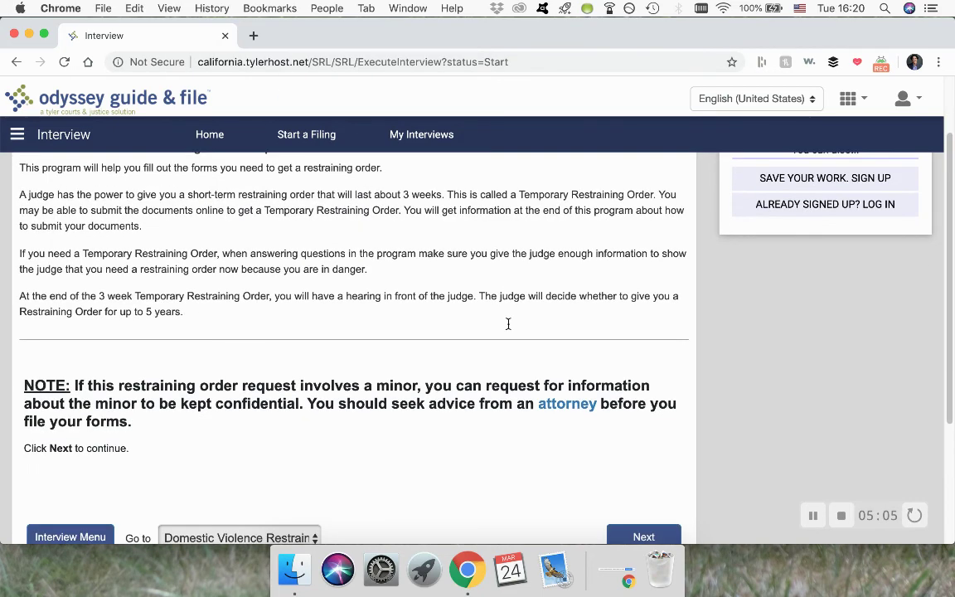
scroll(467, 362, up, 5)
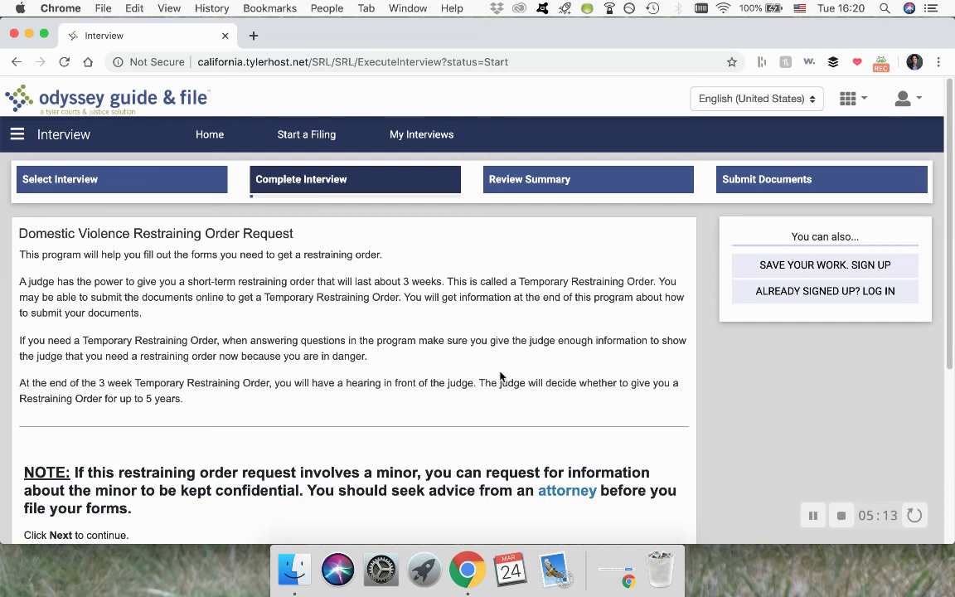
click(841, 516)
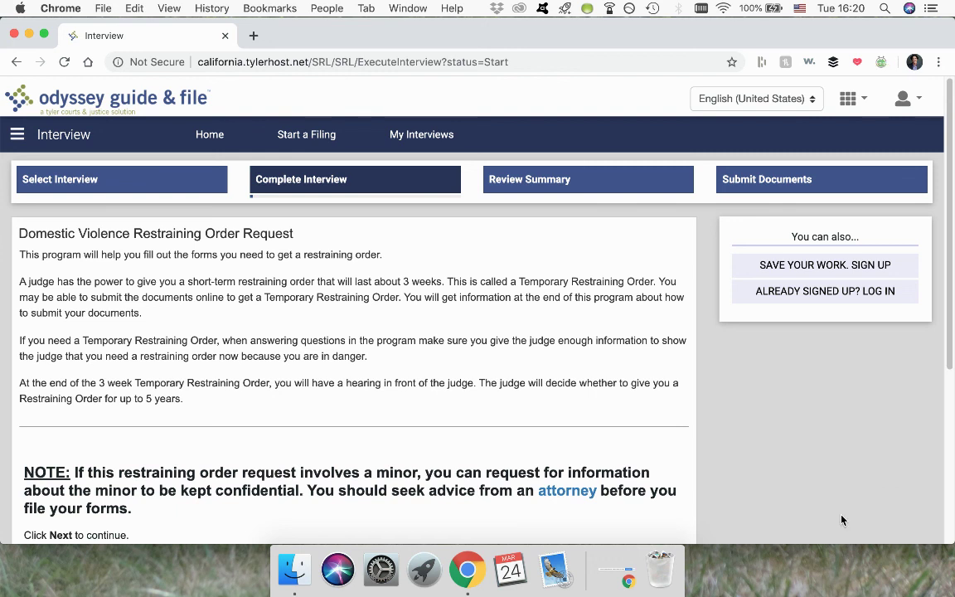